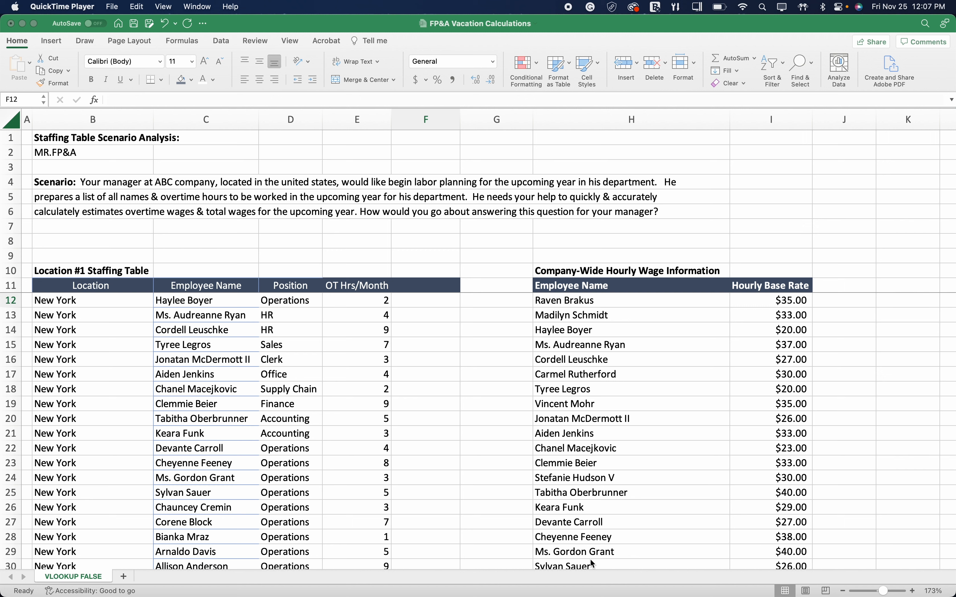
- Examine the extents of the Location #1 Staffing Table and the Company-Wide Hourly Wage Information table by selecting each in full
{"action": "left_click", "coordinate": [336, 462]}
{"action": "key", "text": "super+a"}
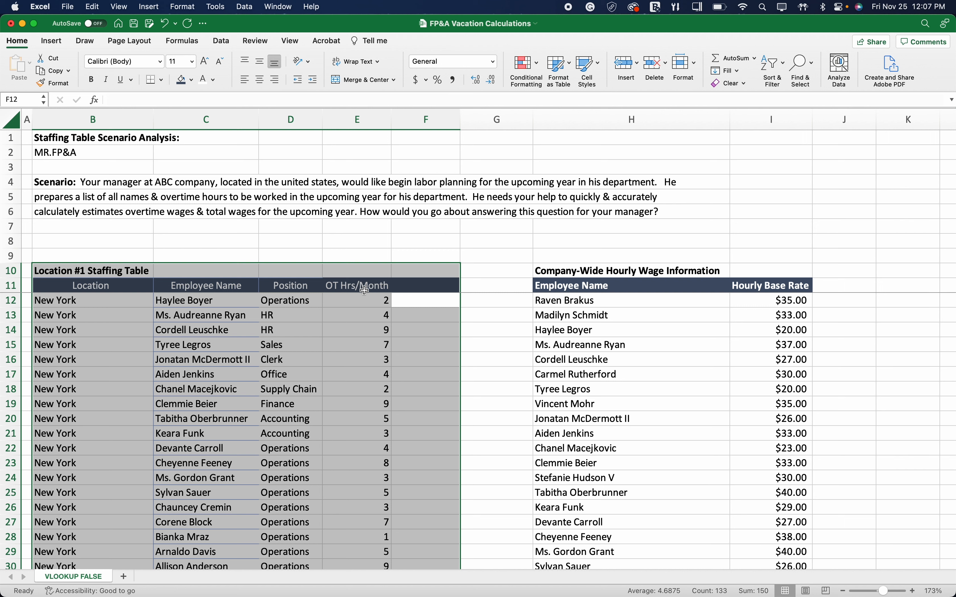
{"action": "left_click", "coordinate": [756, 424]}
{"action": "key", "text": "ctrl+a"}
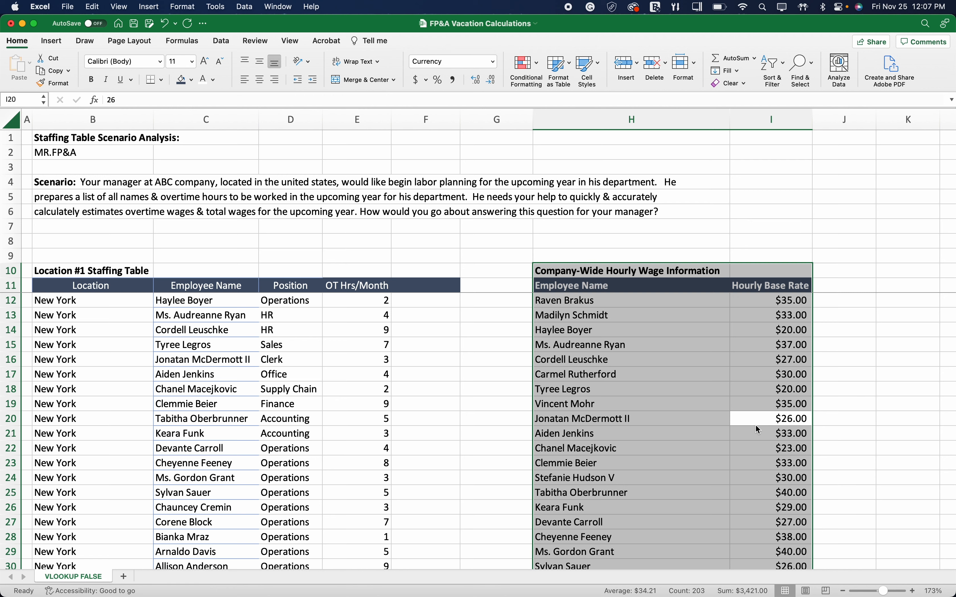
- Title the blank header cell F11 of the staffing table Hourly Base
{"action": "left_click", "coordinate": [445, 288]}
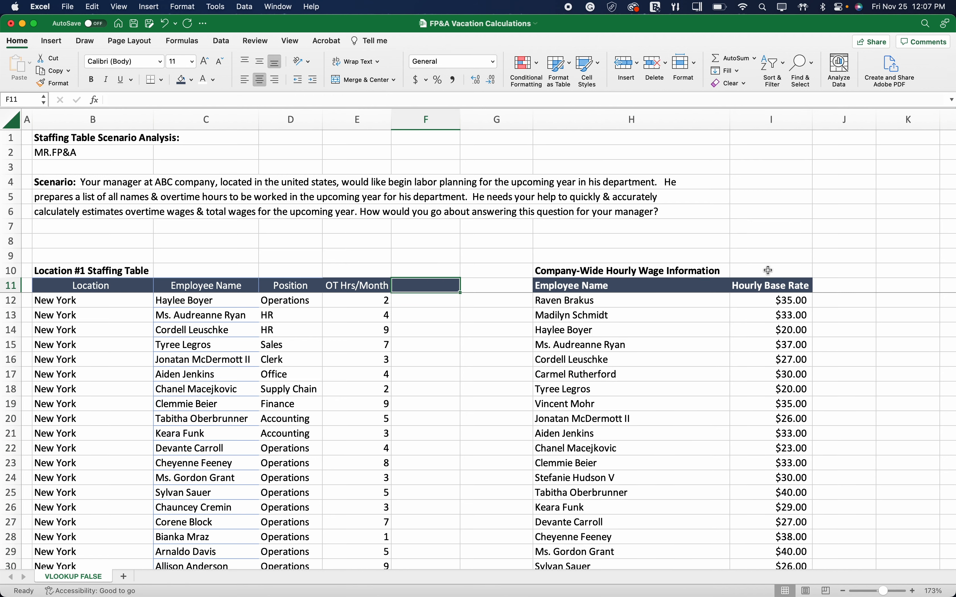
{"action": "left_click_drag", "start_coordinate": [782, 120], "coordinate": [689, 117]}
{"action": "left_click_drag", "start_coordinate": [428, 119], "coordinate": [97, 110]}
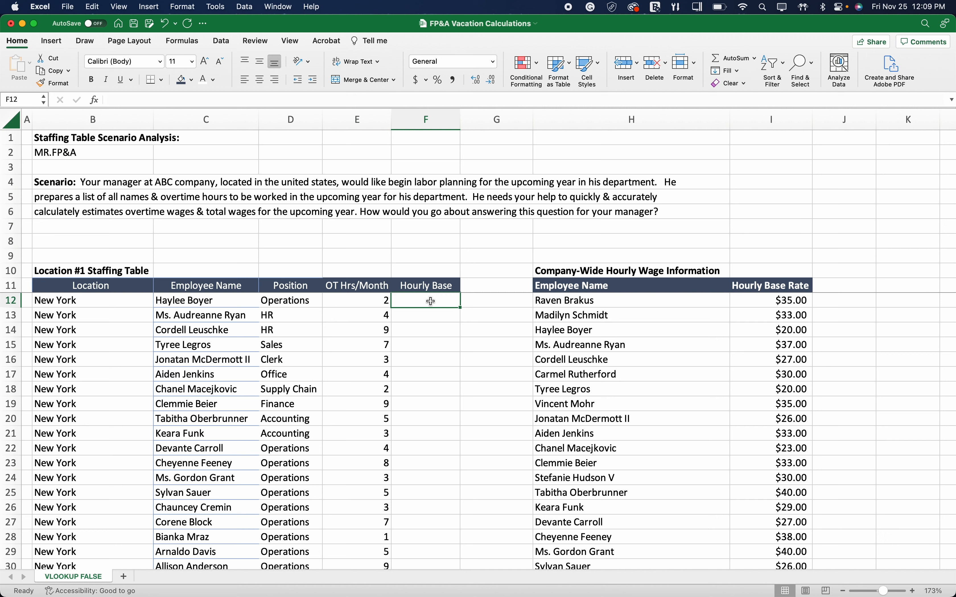
- Start a VLOOKUP in F12 that looks up the employee name in C12 within the absolute range $H$11:$I$111
{"action": "type", "text": "=vlookup"}
{"action": "key", "text": "Tab"}
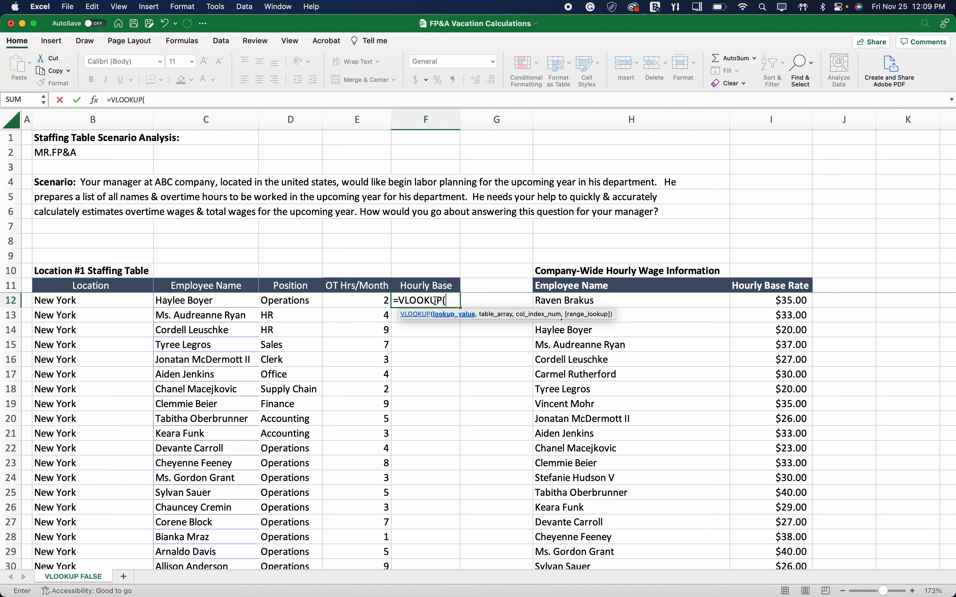
{"action": "left_click", "coordinate": [216, 299]}
{"action": "type", "text": ","}
{"action": "left_click", "coordinate": [568, 284]}
{"action": "key", "text": "super+Right"}
{"action": "key", "text": "super+Down"}
{"action": "key", "text": "F4"}
{"action": "type", "text": ","}
{"action": "scroll", "coordinate": [478, 354], "scroll_direction": "up", "scroll_amount": 20}
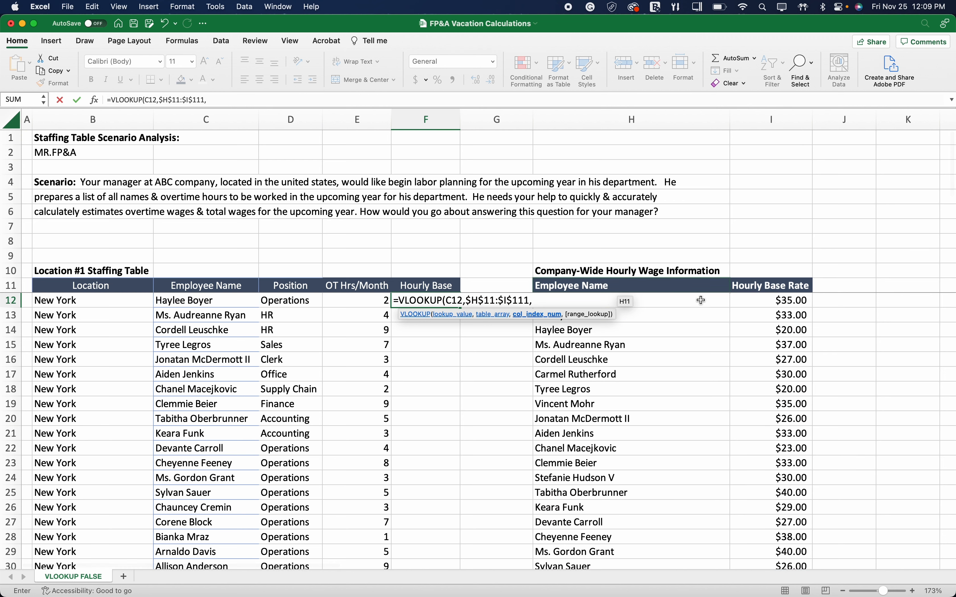
- Complete the VLOOKUP in F12 with column index 2 and FALSE for an exact match
{"action": "left_click", "coordinate": [221, 100]}
{"action": "type", "text": "2,FALSE)"}
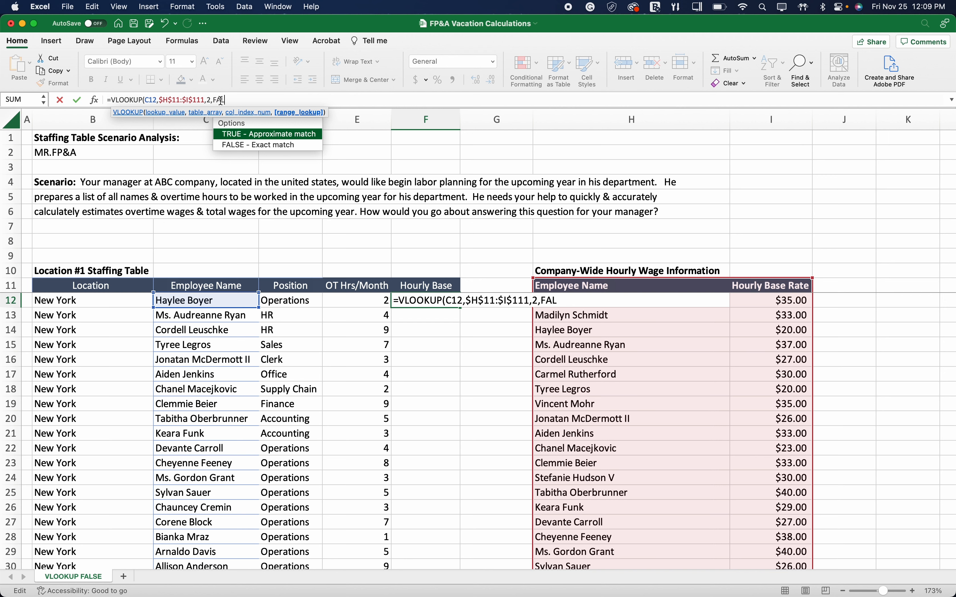
{"action": "key", "text": "Return"}
{"action": "key", "text": "Up"}
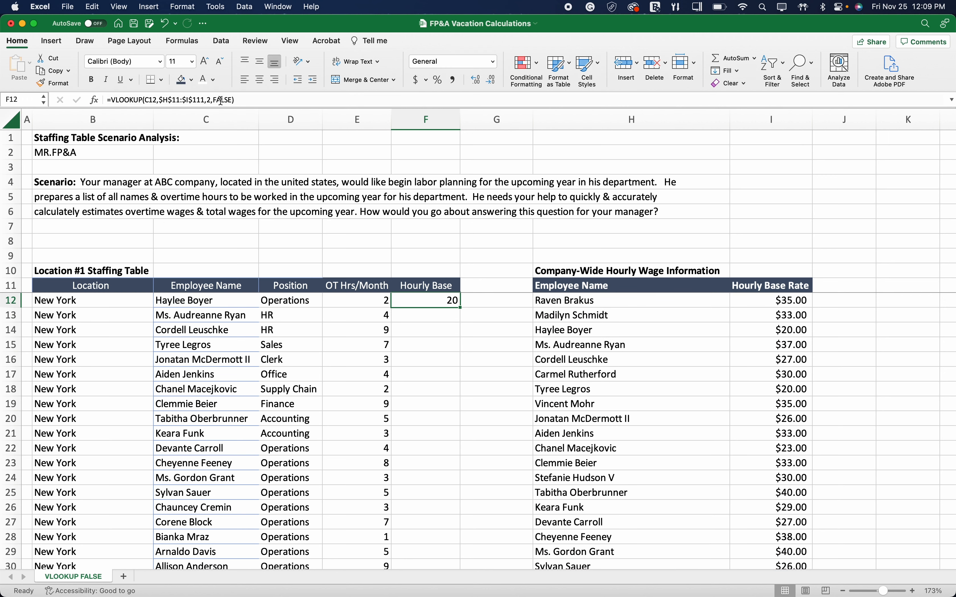
- Review the arguments of the VLOOKUP in F12 and compare the name in C12 with its match in H14
{"action": "left_click", "coordinate": [134, 101]}
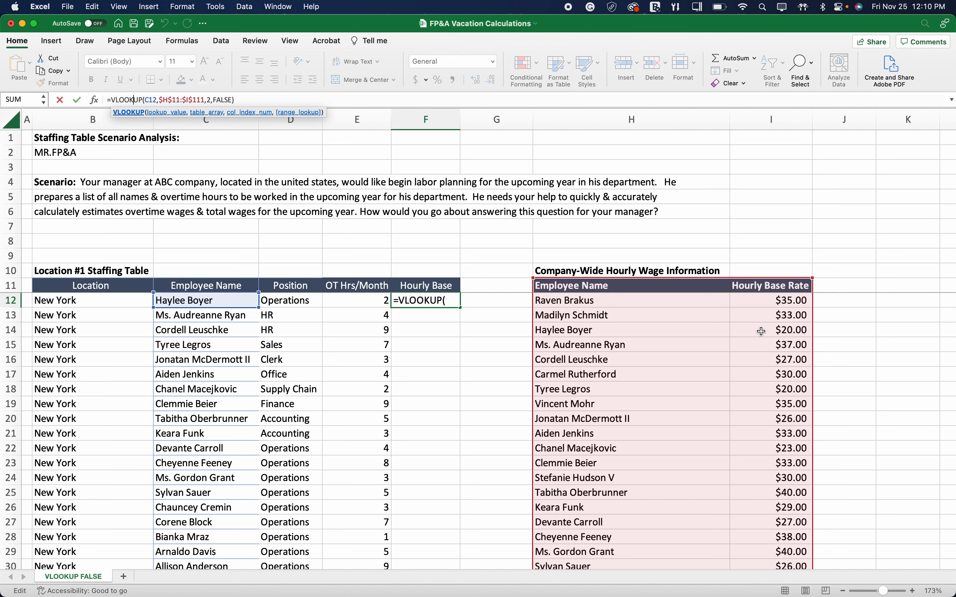
{"action": "left_click", "coordinate": [225, 99]}
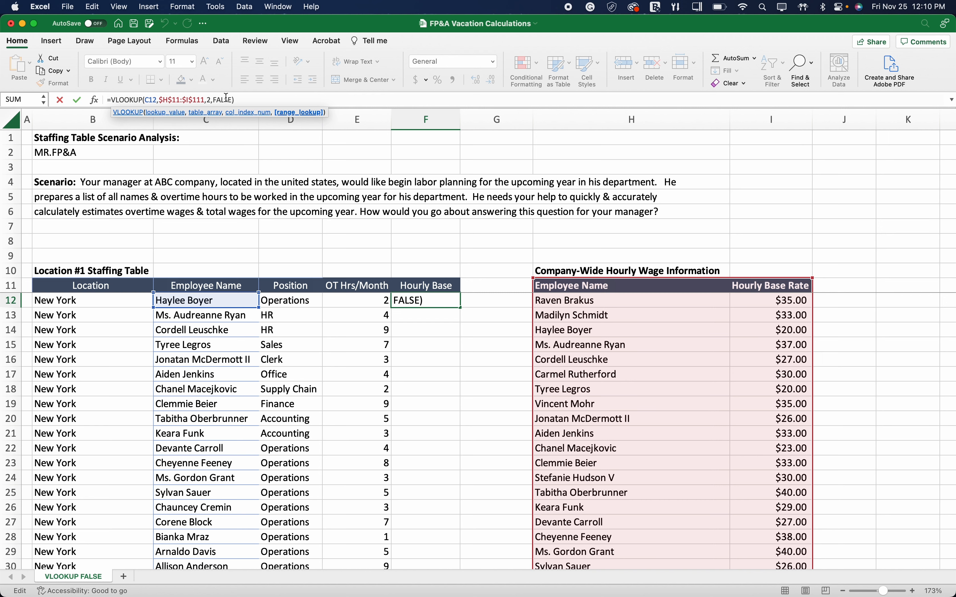
{"action": "key", "text": "Return"}
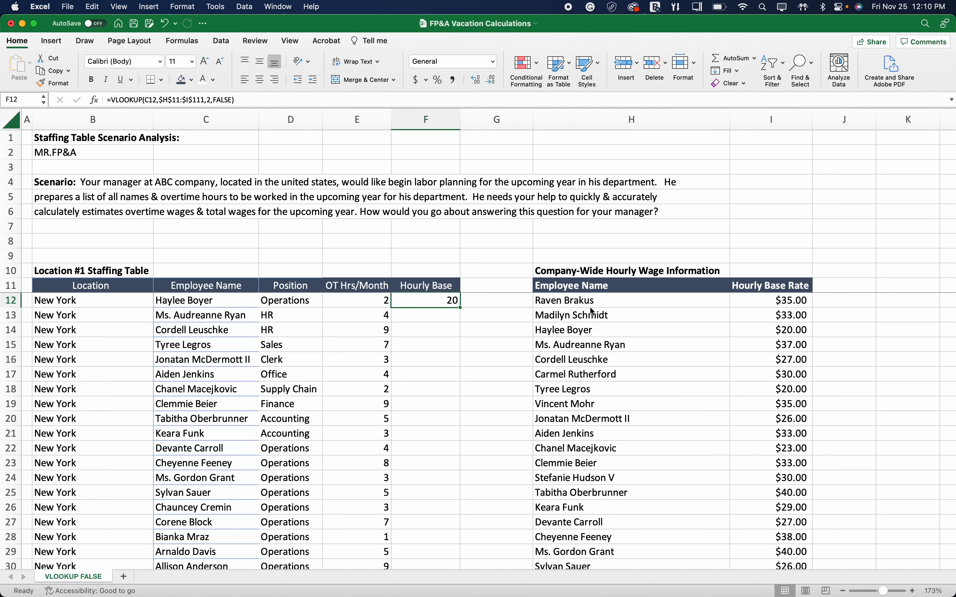
{"action": "left_click", "coordinate": [595, 332], "text": "super"}
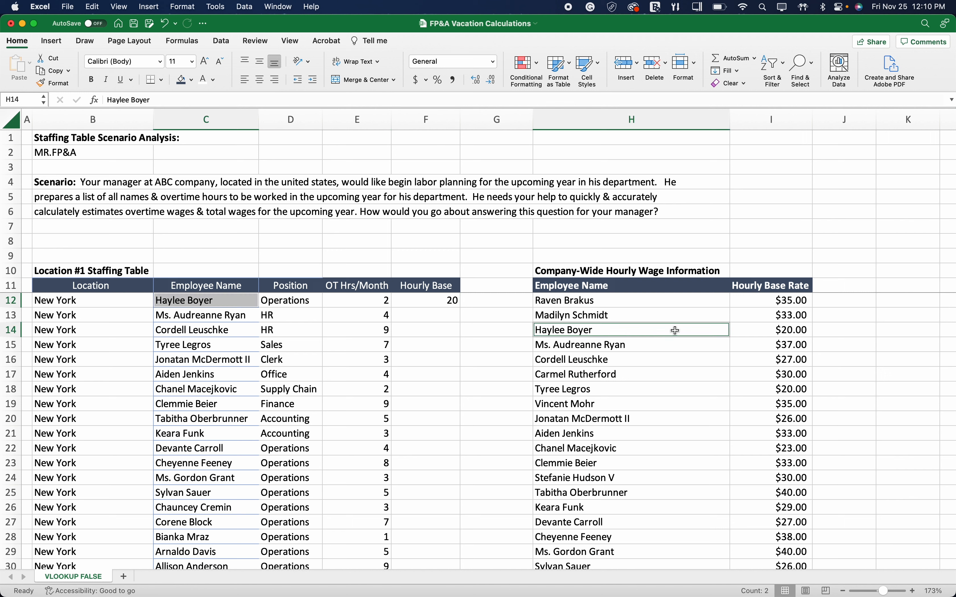
- Try adding a trailing space to the employee name in C12 to test the exact-match lookup
{"action": "left_click", "coordinate": [243, 303]}
{"action": "left_click", "coordinate": [183, 102]}
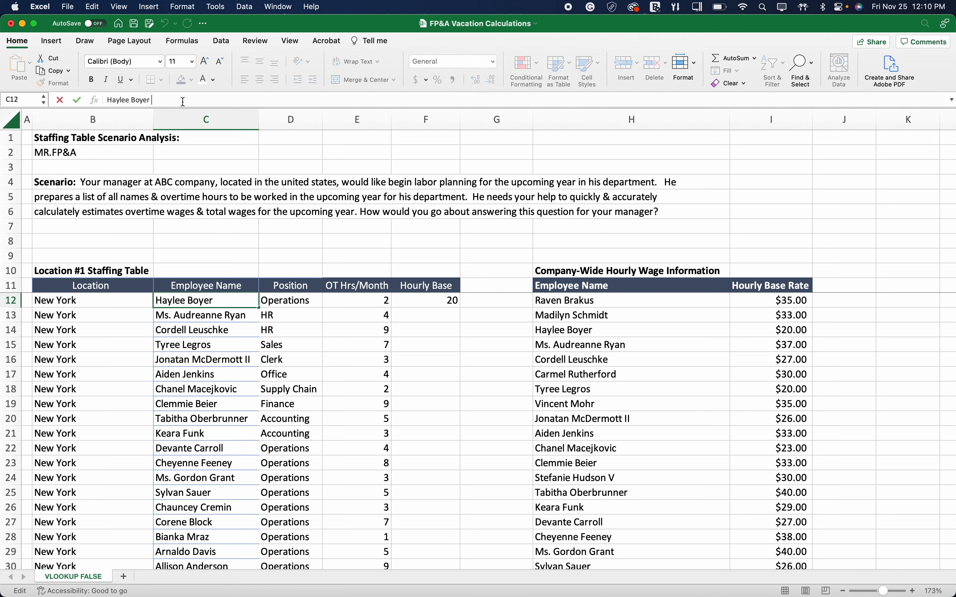
{"action": "key", "text": "Return"}
{"action": "key", "text": "Up"}
{"action": "key", "text": "Right"}
{"action": "key", "text": "Right"}
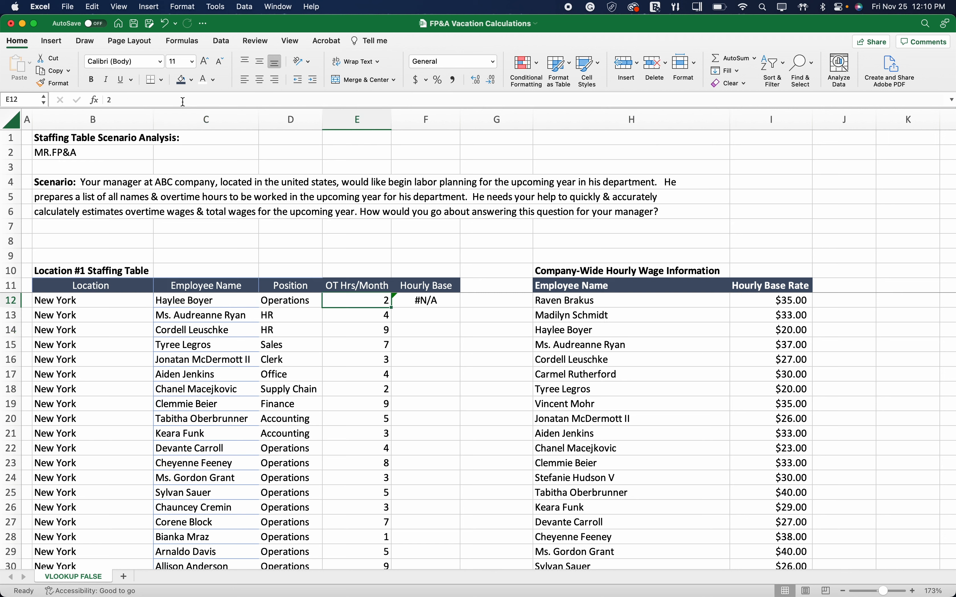
{"action": "key", "text": "Right"}
- Undo the trailing space added to the employee name in C12
{"action": "key", "text": "Left"}
{"action": "key", "text": "Left"}
{"action": "key", "text": "Left"}
{"action": "key", "text": "super+z"}
- Fill the VLOOKUP formula in F12 down the whole Hourly Base column
{"action": "key", "text": "Right"}
{"action": "key", "text": "Right"}
{"action": "key", "text": "Right"}
{"action": "double_click", "coordinate": [460, 308]}
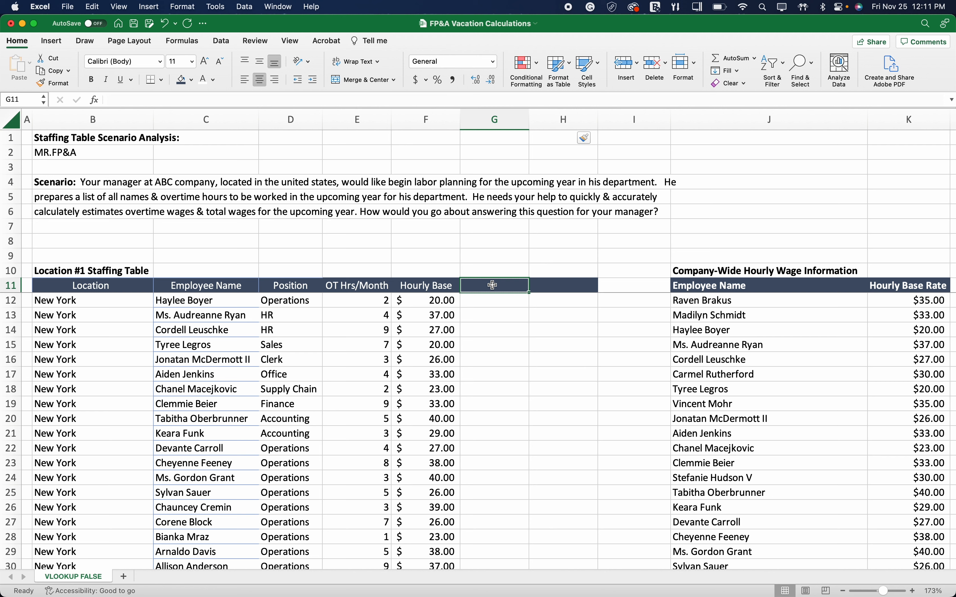
- Title the blank header cell G11 $/HR OT RATE
{"action": "double_click", "coordinate": [494, 286]}
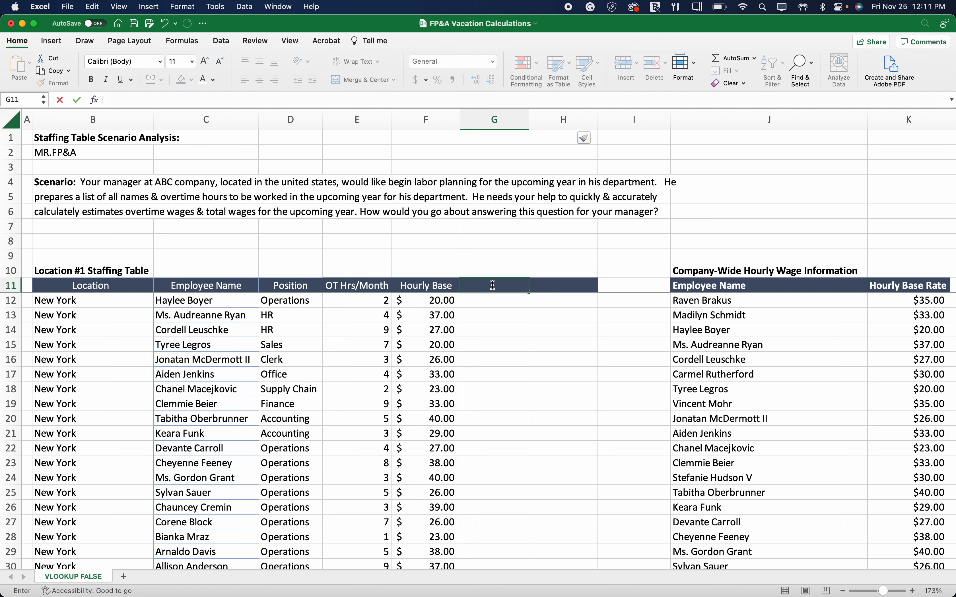
{"action": "type", "text": "$/HR OT RATE"}
{"action": "key", "text": "Return"}
- Calculate the overtime rate in G12 as =F12*150% and fill the formula down the column
{"action": "type", "text": "=F12*150%"}
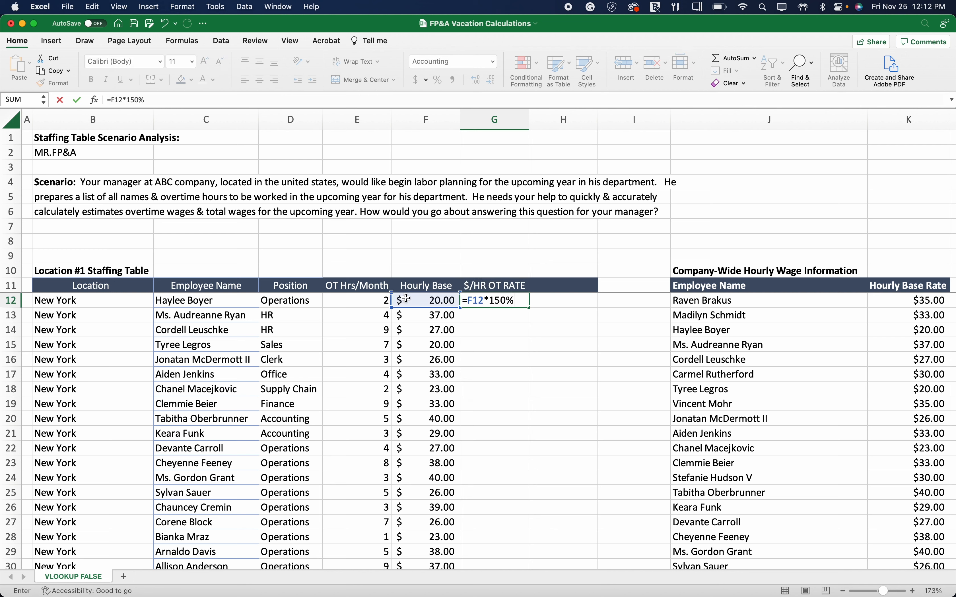
{"action": "key", "text": "Return"}
{"action": "left_click", "coordinate": [470, 300]}
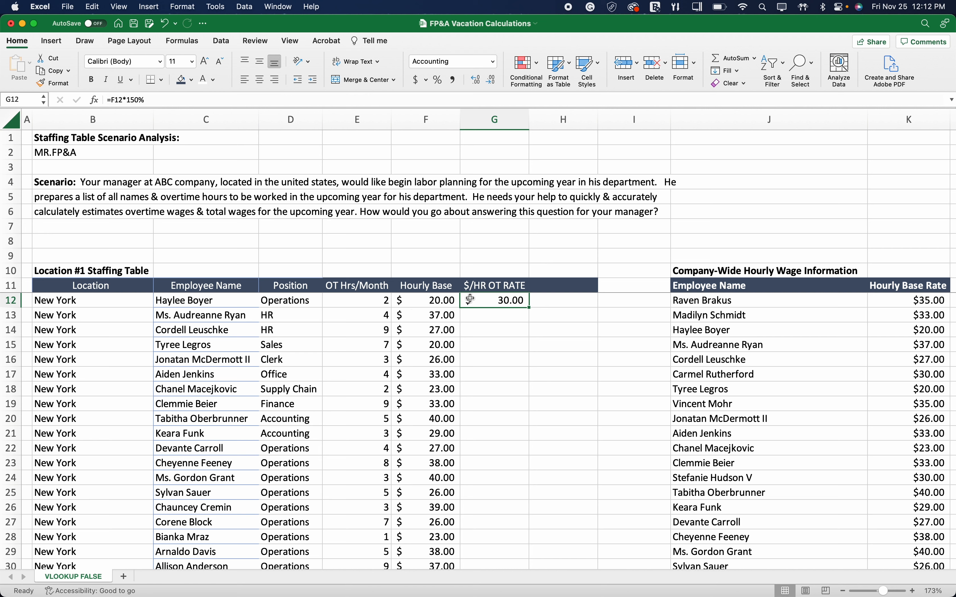
{"action": "double_click", "coordinate": [532, 308]}
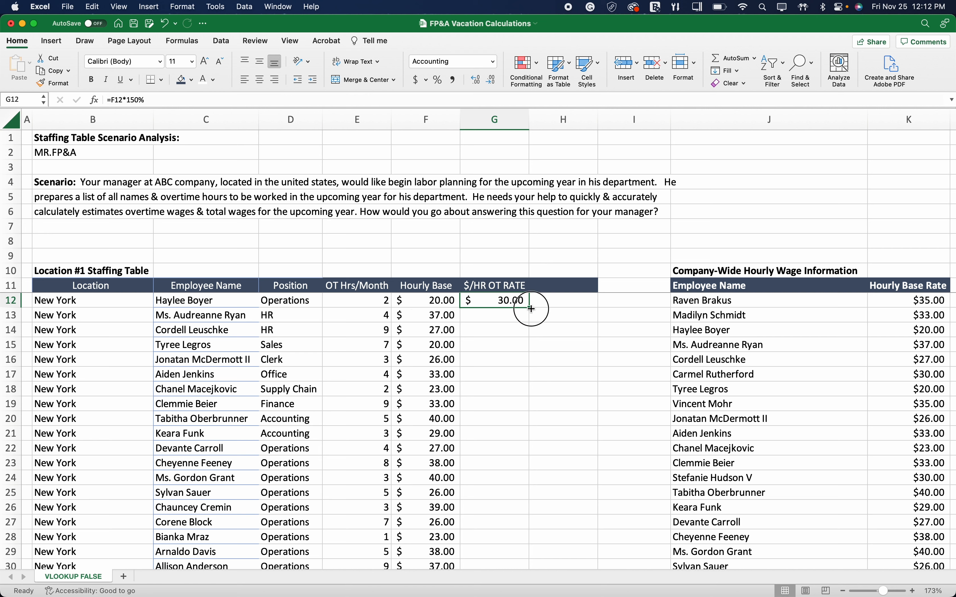
- Title the blank header cell H11 EST BASE RATE
{"action": "left_click", "coordinate": [560, 284]}
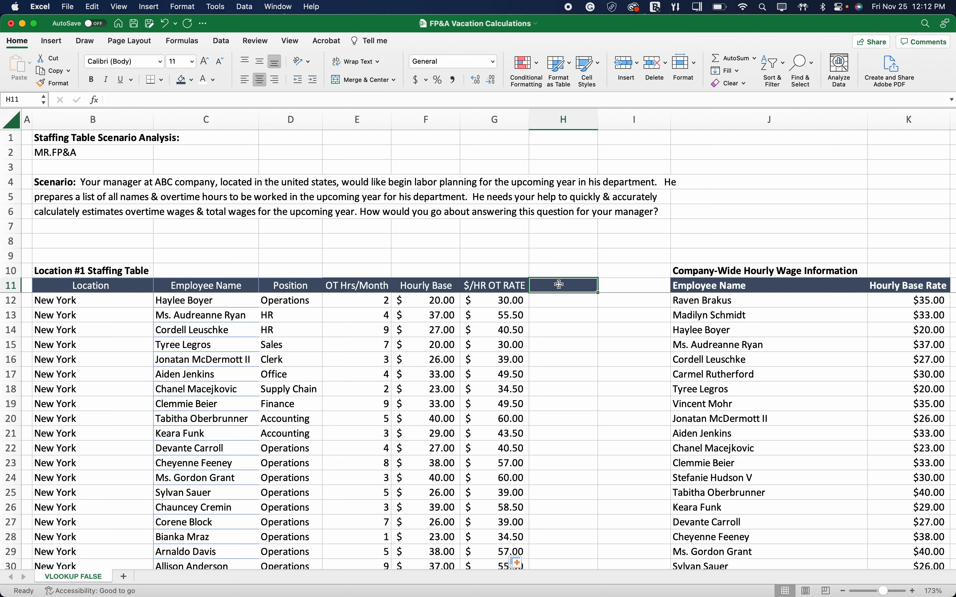
{"action": "type", "text": "EST BASE RATE"}
{"action": "key", "text": "Return"}
- Calculate the annual base pay in H12 with the formula =8*5*52*F12
{"action": "type", "text": "=8*"}
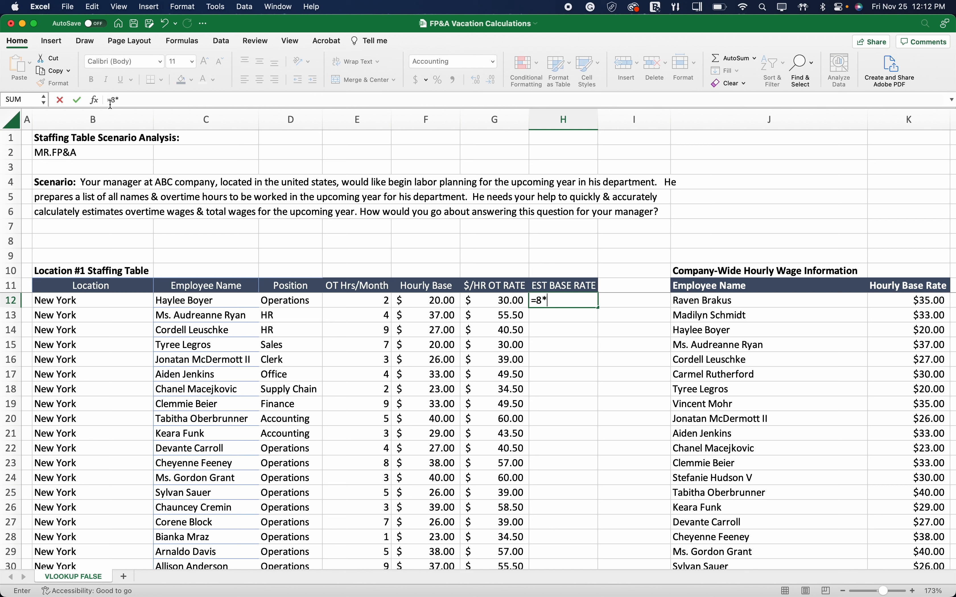
{"action": "type", "text": "5*52"}
{"action": "key", "text": "ctrl+Return"}
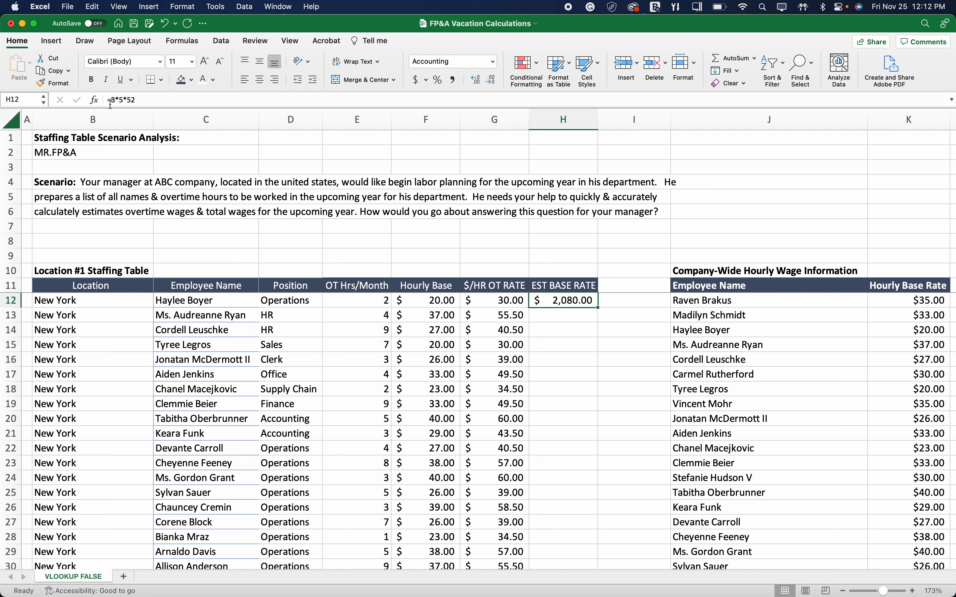
{"action": "key", "text": "F2"}
{"action": "type", "text": "*"}
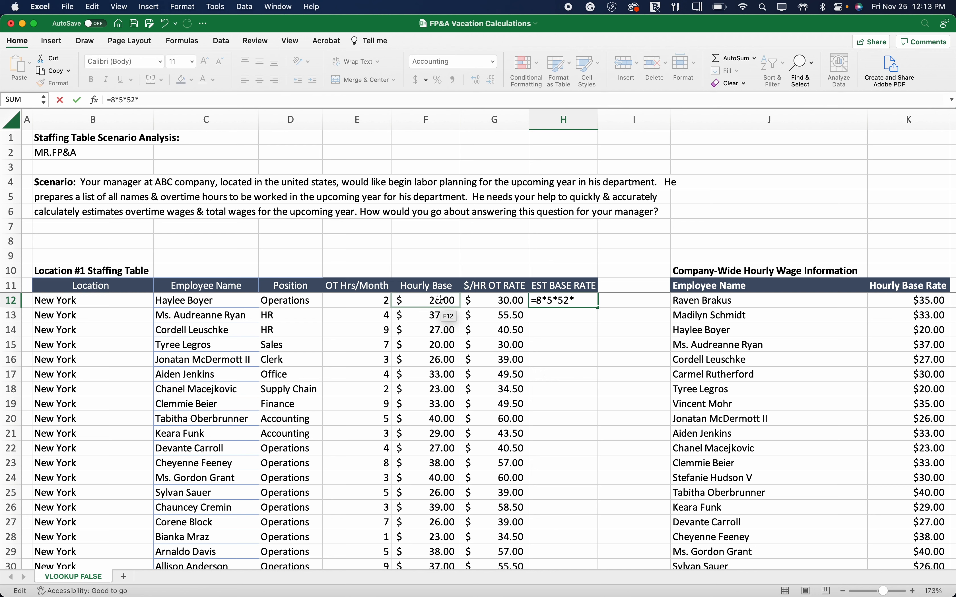
{"action": "left_click", "coordinate": [442, 301]}
{"action": "key", "text": "ctrl+Return"}
- Insert a new column after column H and title headers H11 and I11 EST BASE WAGES and EST OT WAGES
{"action": "key", "text": "shift+space"}
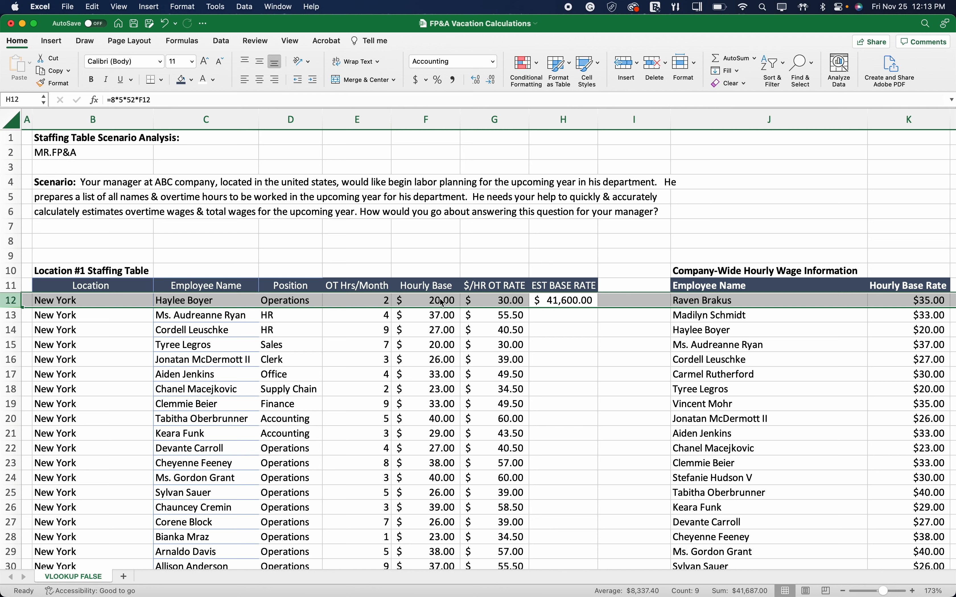
{"action": "key", "text": "Right"}
{"action": "key", "text": "ctrl+space"}
{"action": "key", "text": "ctrl+shift+="}
{"action": "key", "text": "Up"}
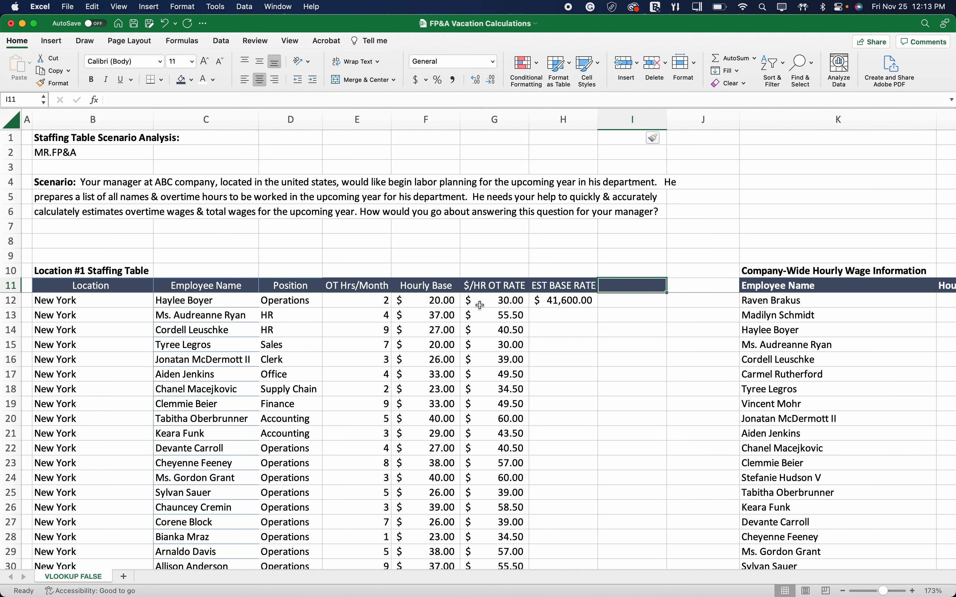
{"action": "left_click", "coordinate": [379, 297]}
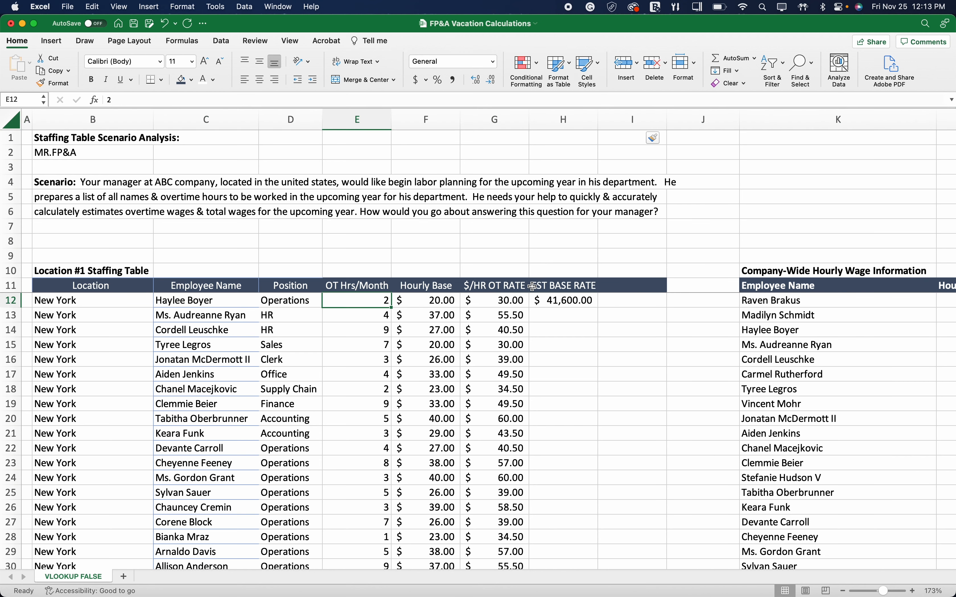
{"action": "left_click", "coordinate": [649, 288]}
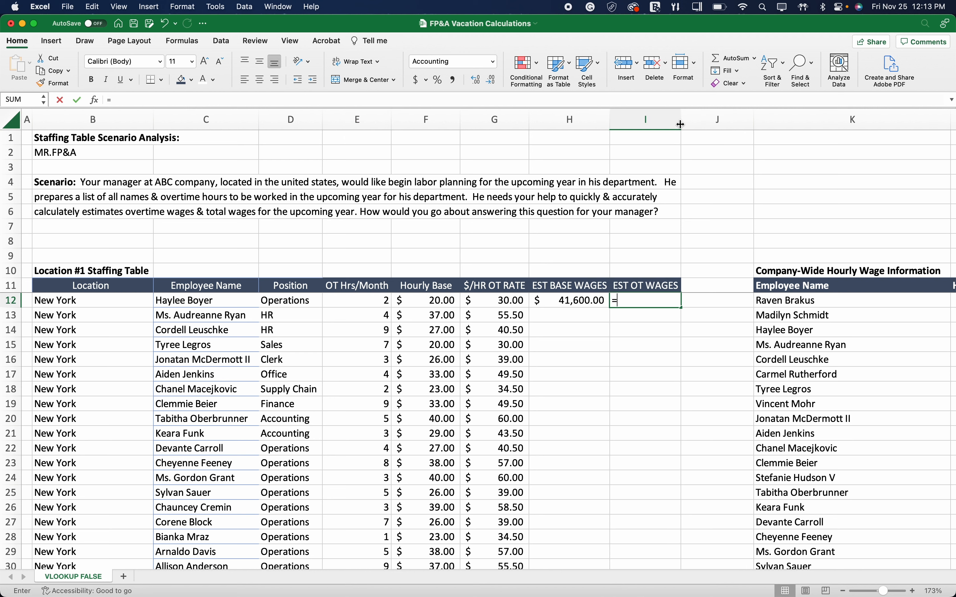
- Calculate the annual overtime wages in I12 with the formula =E12*12*G12
{"action": "key", "text": "Left"}
{"action": "key", "text": "Left"}
{"action": "key", "text": "Left"}
{"action": "key", "text": "Left"}
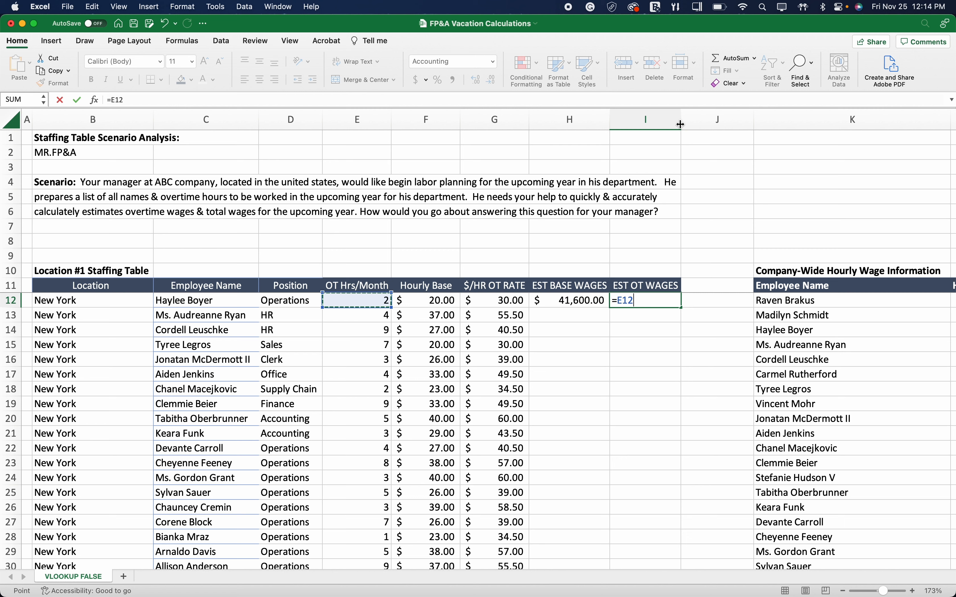
{"action": "type", "text": "*12*"}
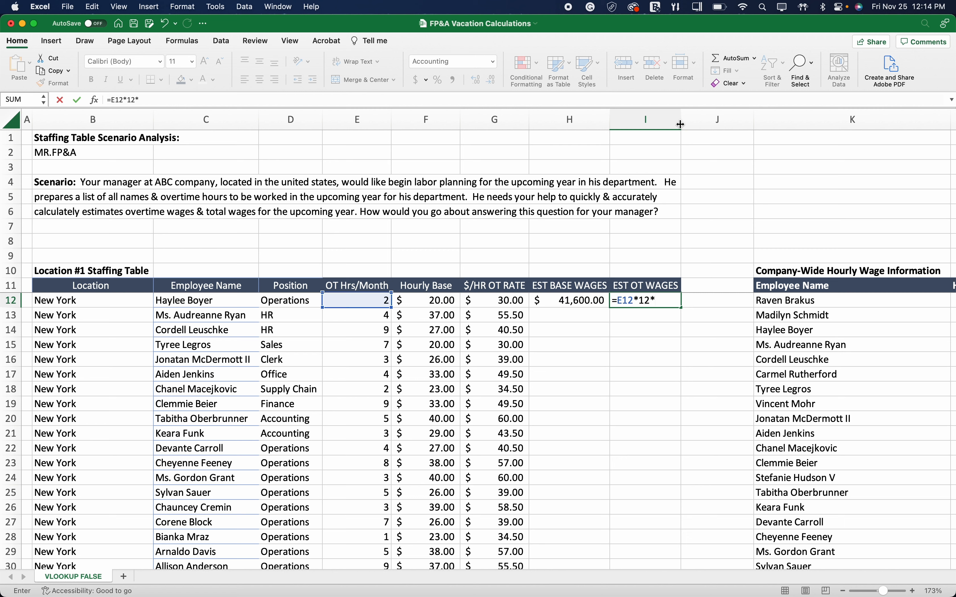
{"action": "left_click", "coordinate": [493, 306]}
{"action": "key", "text": "Return"}
{"action": "key", "text": "Up"}
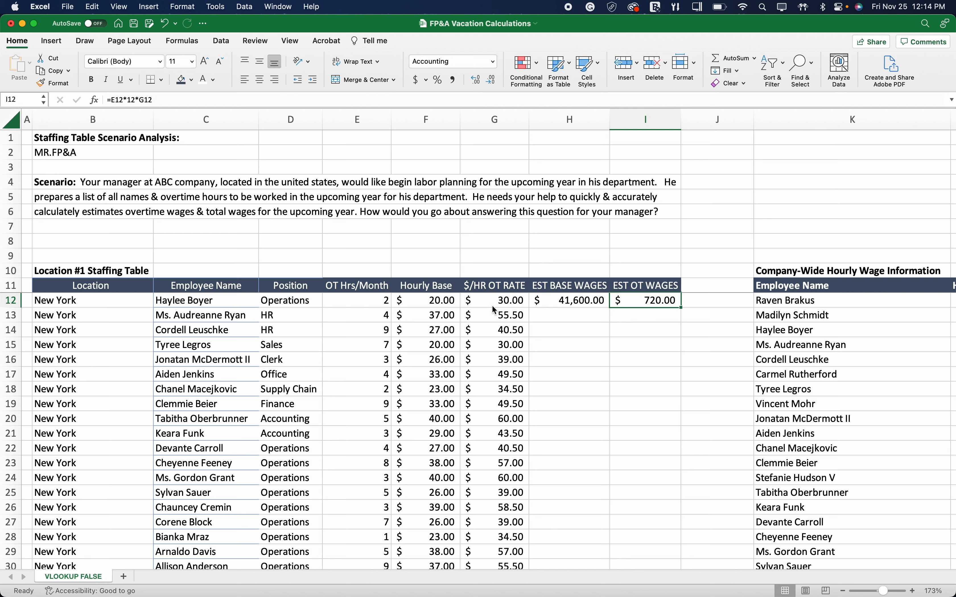
- Insert a new column after EST OT WAGES and title its header J11 EST TOTAL WAGES
{"action": "key", "text": "shift+space"}
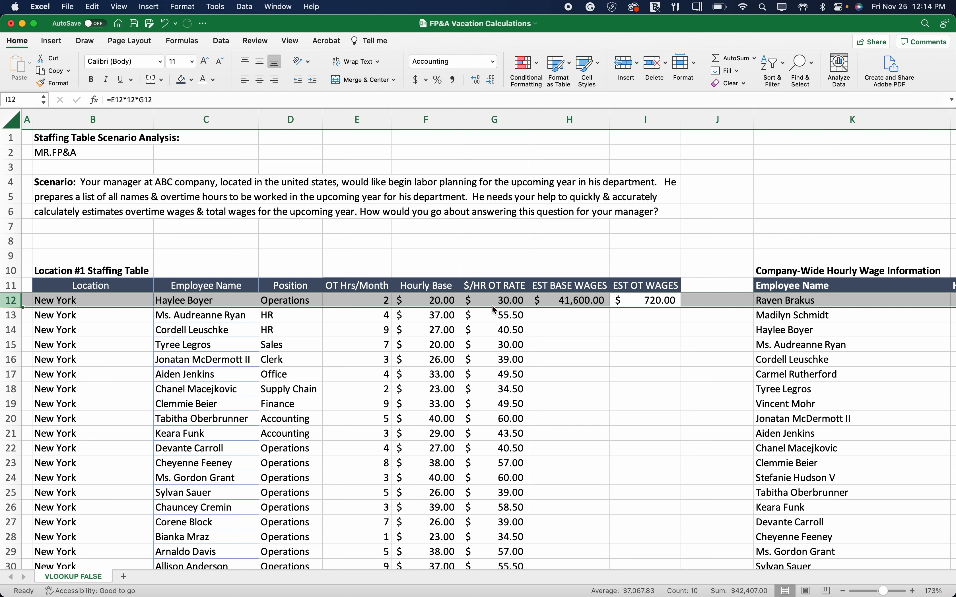
{"action": "left_click", "coordinate": [732, 281]}
{"action": "type", "text": "EST TOTAL"}
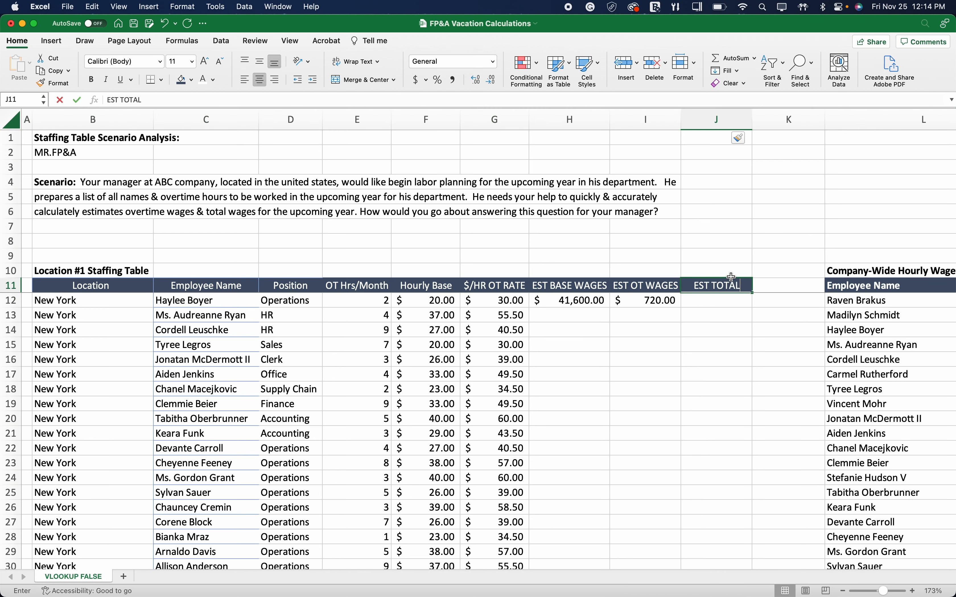
{"action": "type", "text": " WAGES"}
{"action": "key", "text": "Return"}
- Calculate the total wages in J12 with the formula =H12+I12
{"action": "type", "text": "=H12+I12"}
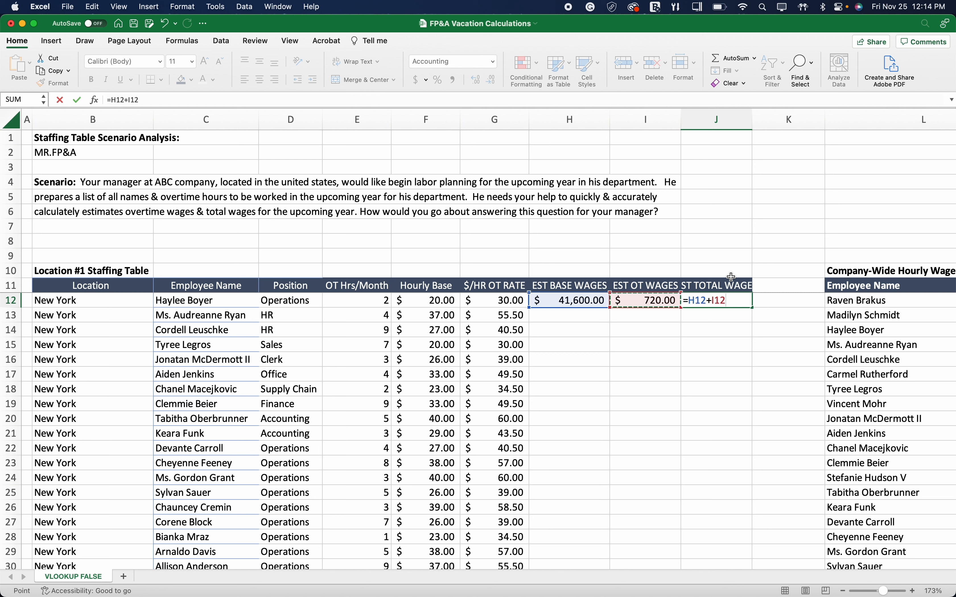
{"action": "key", "text": "Return"}
{"action": "key", "text": "Up"}
- Fill the base, overtime and total wage formulas in H12:J12 down to the end of the staffing table
{"action": "key", "text": "shift+Left"}
{"action": "key", "text": "shift+Left"}
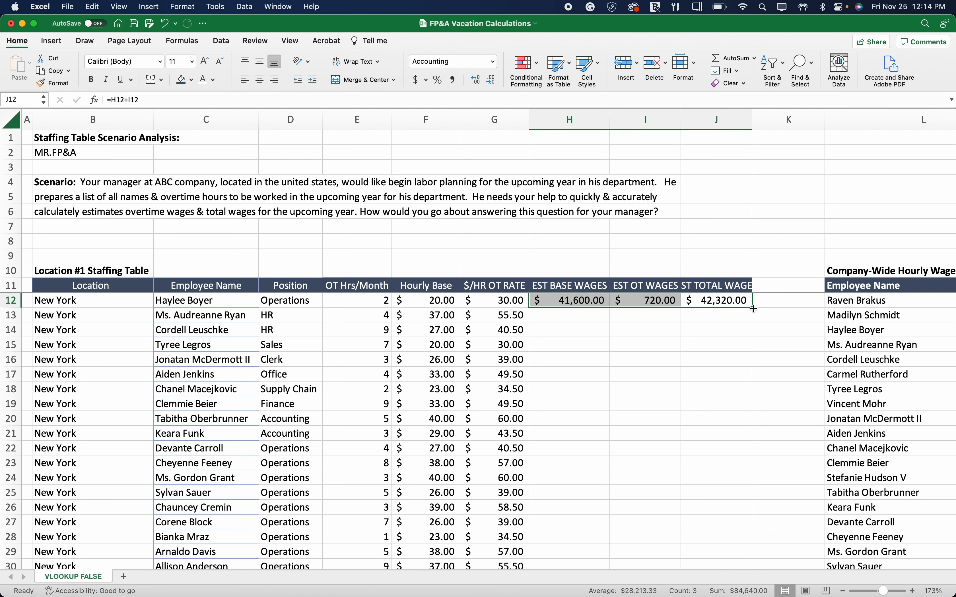
{"action": "double_click", "coordinate": [755, 309]}
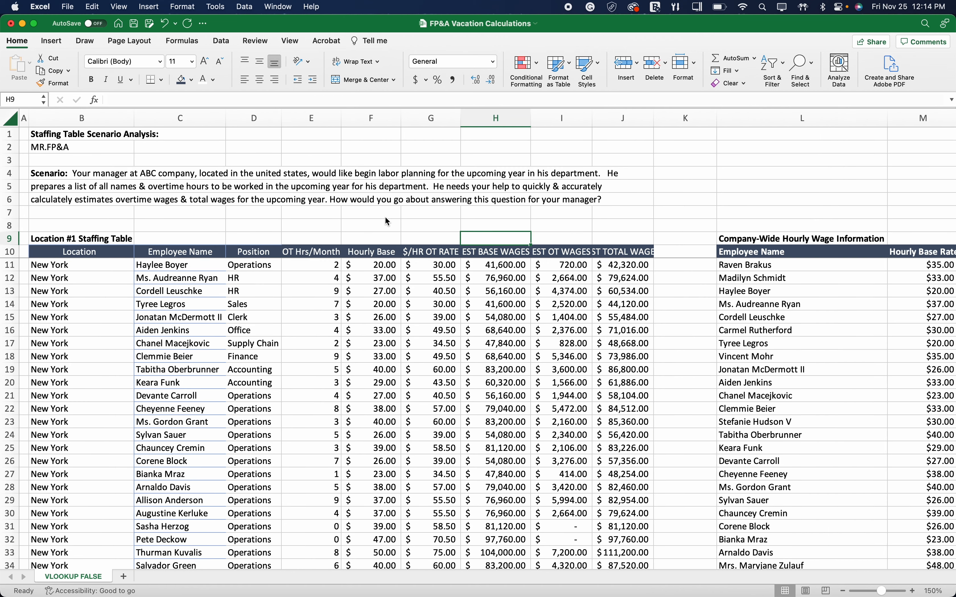
{"action": "key", "text": "Down"}
{"action": "key", "text": "shift+Right"}
{"action": "key", "text": "shift+Right"}
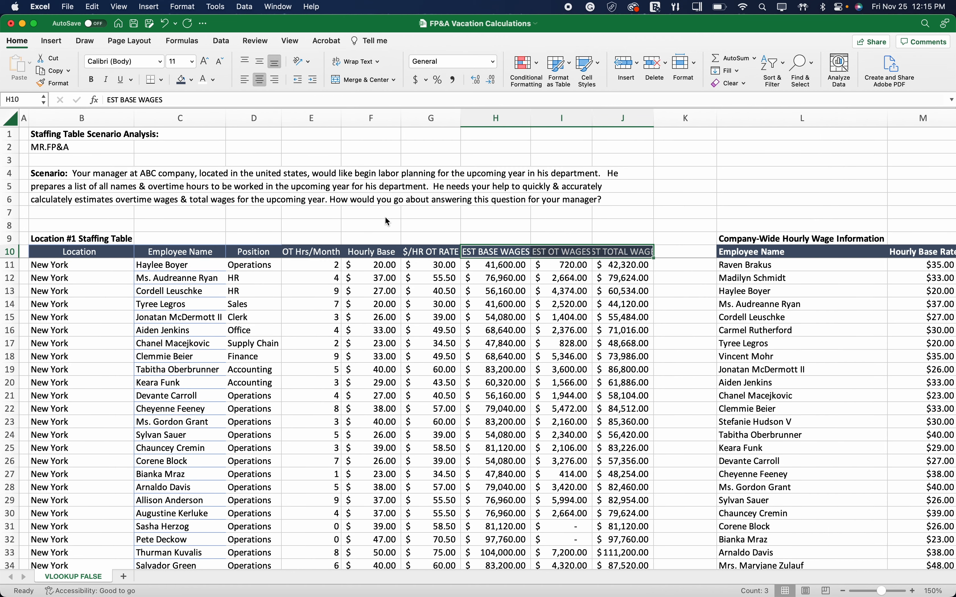
{"action": "key", "text": "shift+super+Down"}
{"action": "key", "text": "Up"}
{"action": "key", "text": "Down"}
{"action": "key", "text": "Down"}
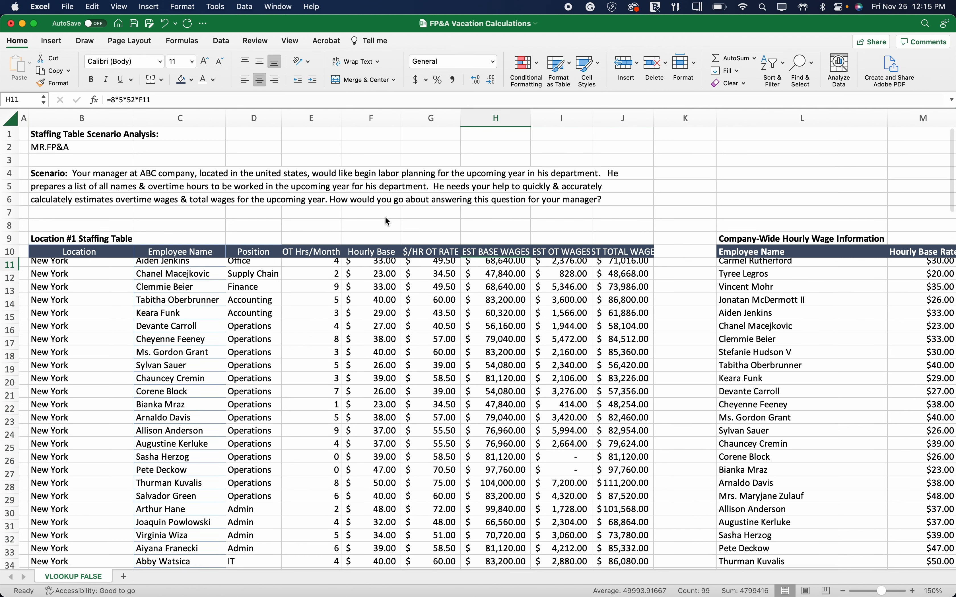
- Total the EST BASE WAGES column above its header in H9 with the formula =SUBTOTAL(9,H10:H42)
{"action": "key", "text": "Up"}
{"action": "key", "text": "Up"}
{"action": "type", "text": "=SUBTOT"}
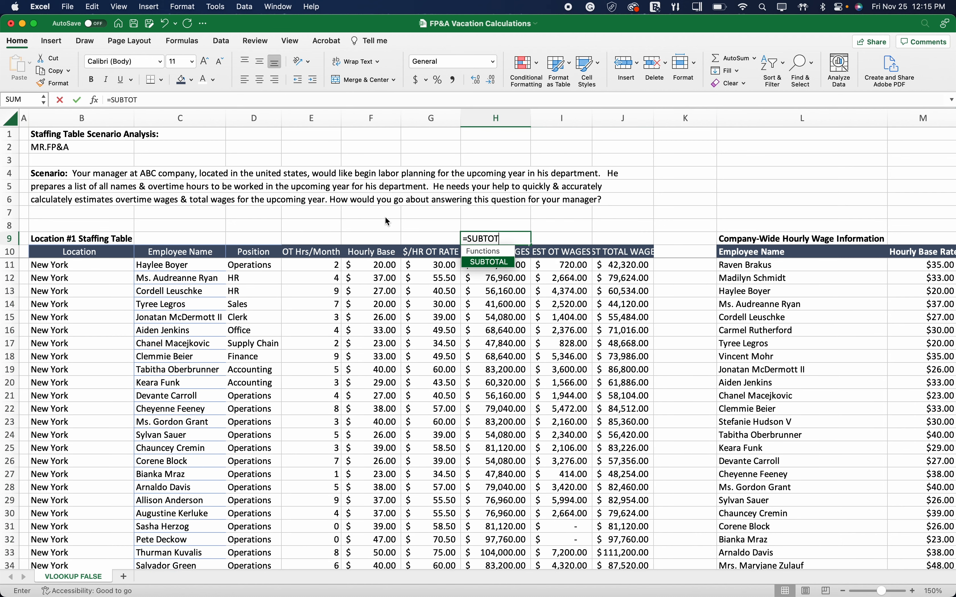
{"action": "key", "text": "Tab"}
{"action": "type", "text": "9"}
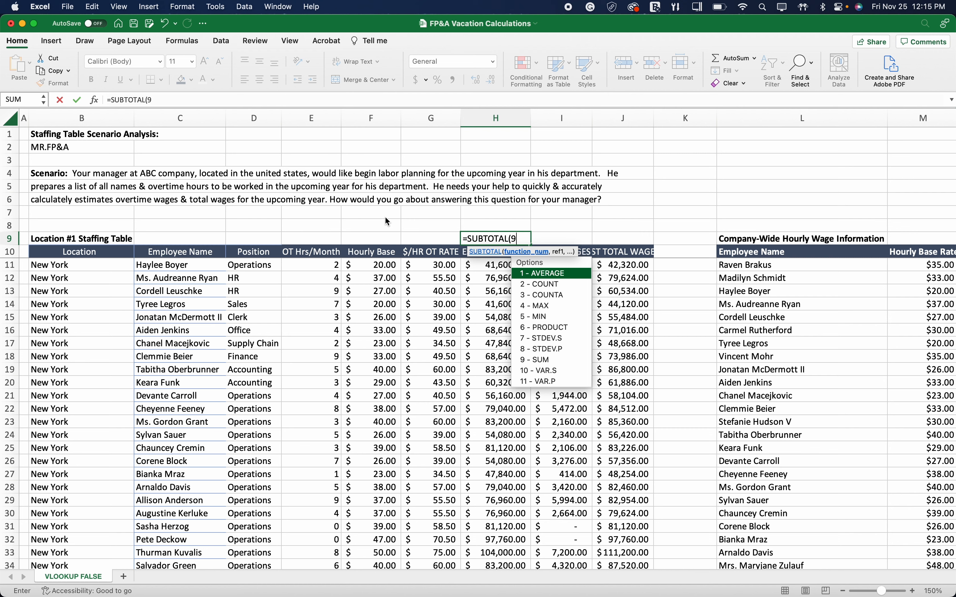
{"action": "type", "text": ","}
{"action": "key", "text": "Down"}
{"action": "key", "text": "ctrl+shift+Down"}
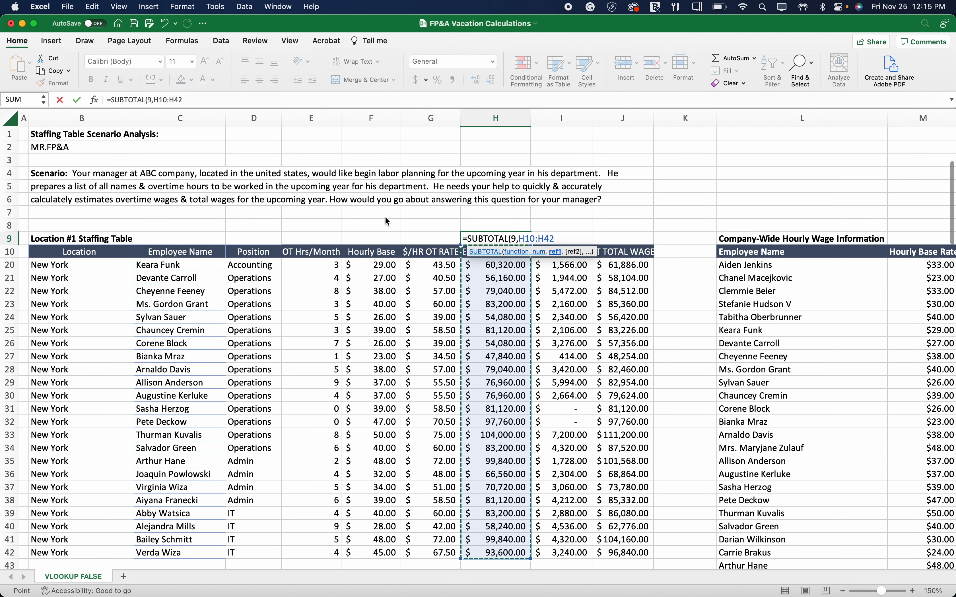
{"action": "type", "text": ")"}
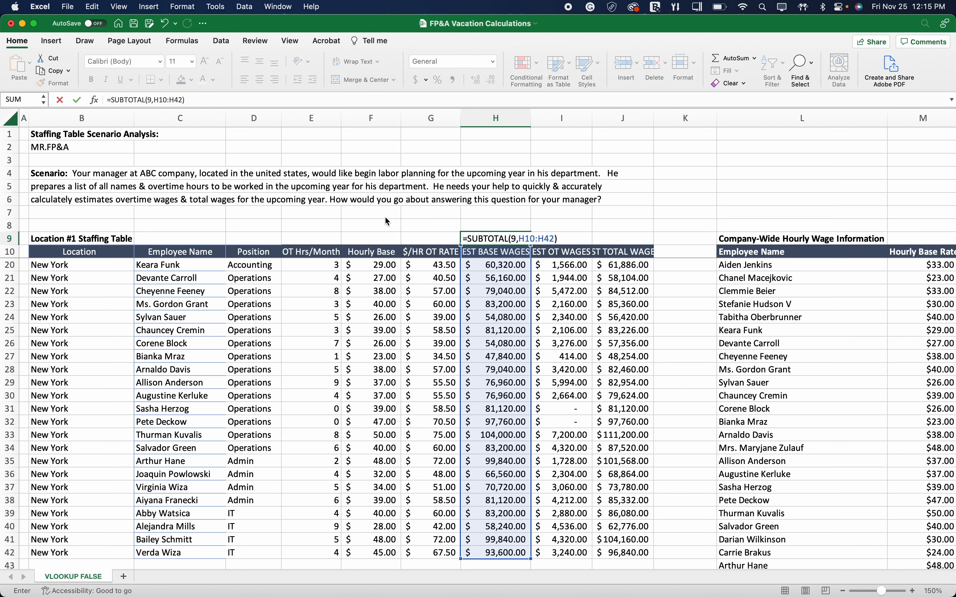
{"action": "key", "text": "Return"}
- Fill the subtotal formula from H9 across to I9:J9 for the overtime and total wage columns
{"action": "key", "text": "Up"}
{"action": "key", "text": "shift+Right"}
{"action": "key", "text": "shift+Right"}
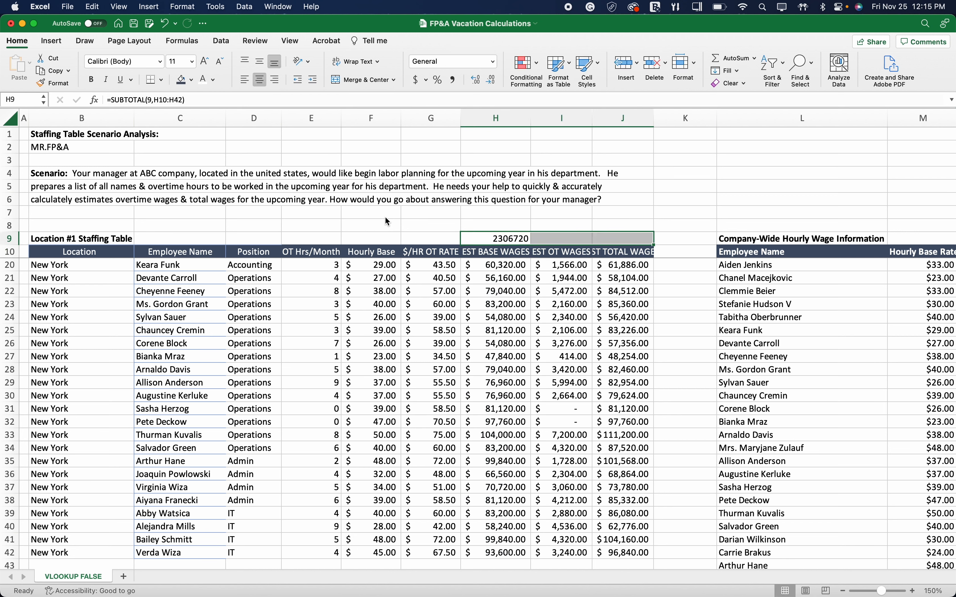
{"action": "key", "text": "ctrl+r"}
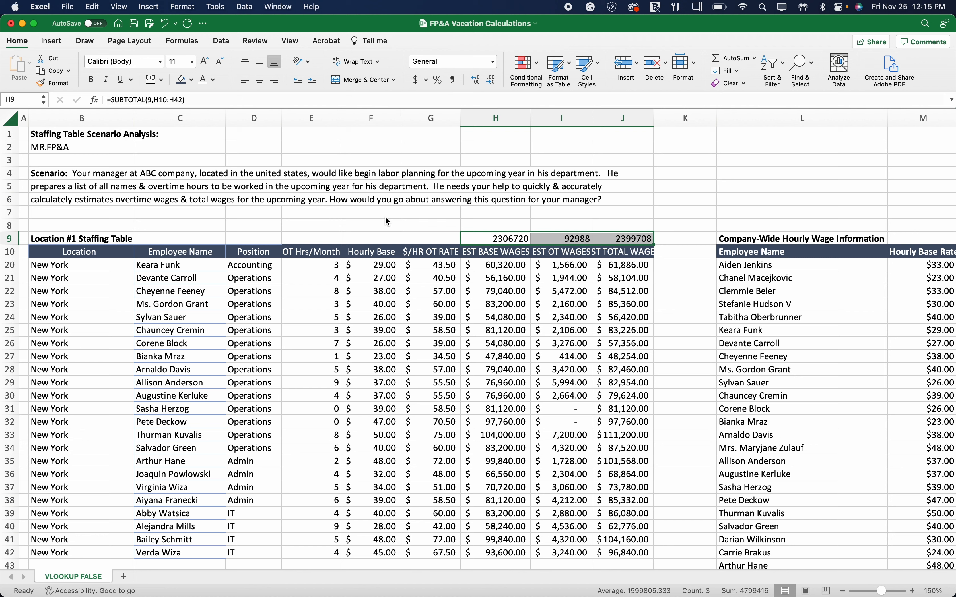
- Format the subtotals in H9:J9 as bold comma-style numbers with no decimal places
{"action": "left_click", "coordinate": [455, 81]}
{"action": "left_click", "coordinate": [492, 80]}
{"action": "left_click", "coordinate": [492, 80]}
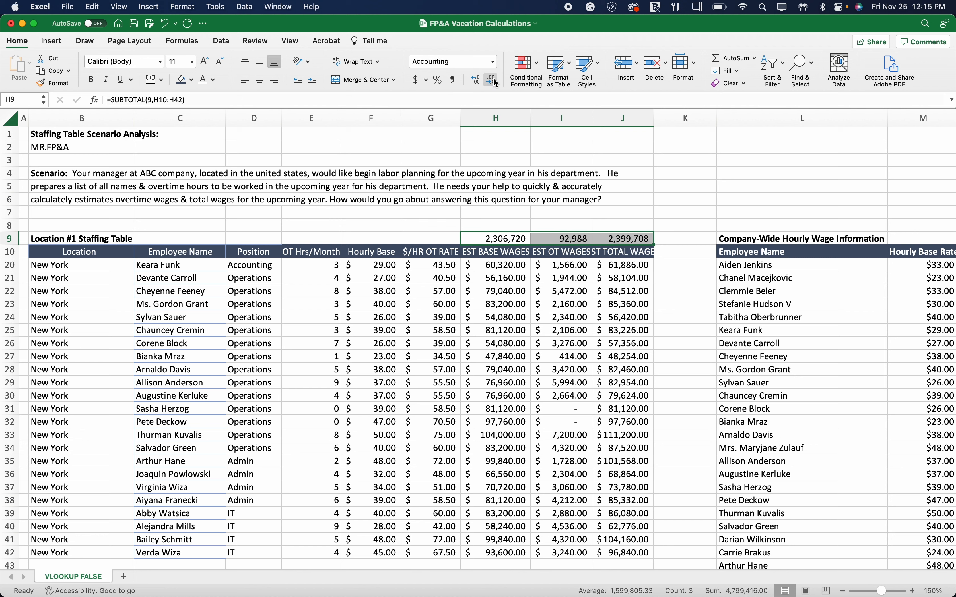
- Auto-fit the widths of the three estimated wage columns H:J to their contents
{"action": "left_click_drag", "start_coordinate": [480, 118], "coordinate": [615, 119]}
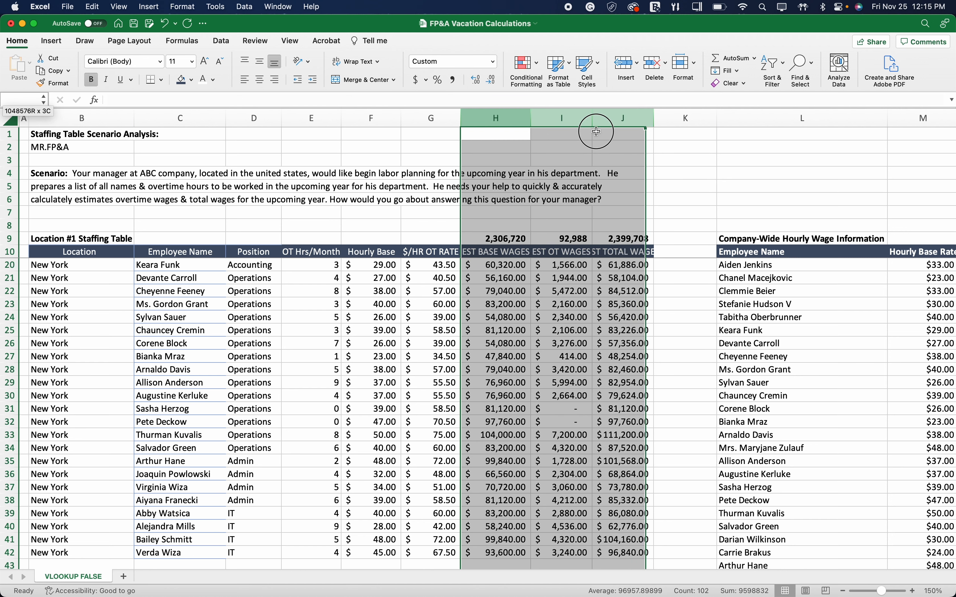
{"action": "double_click", "coordinate": [592, 117]}
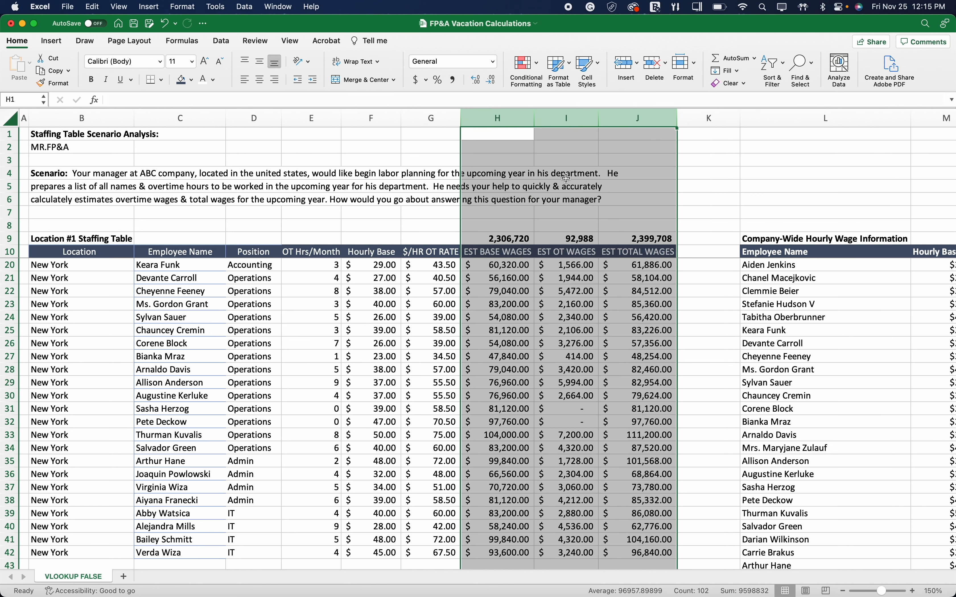
{"action": "left_click", "coordinate": [514, 241]}
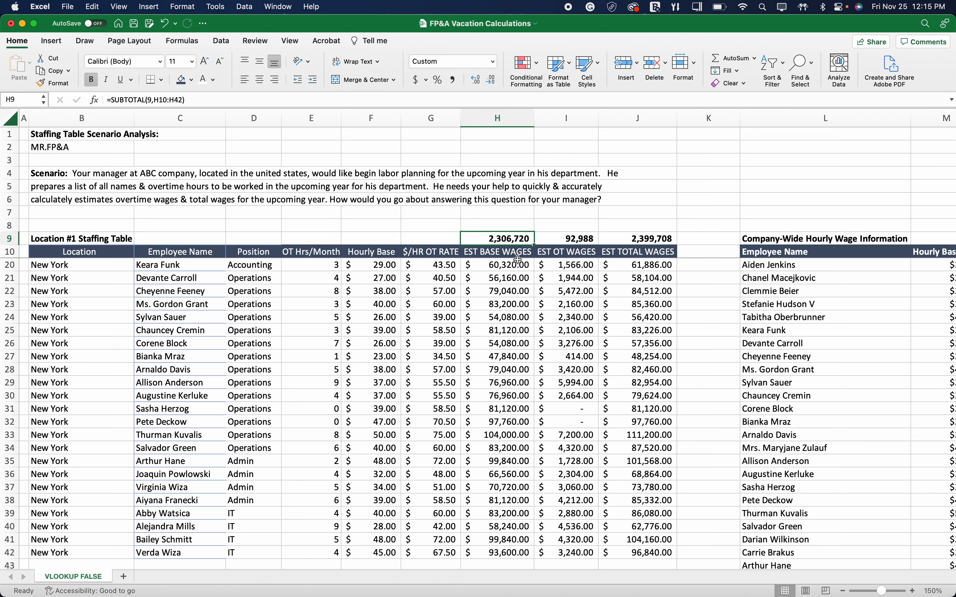
{"action": "left_click_drag", "start_coordinate": [582, 242], "coordinate": [586, 253]}
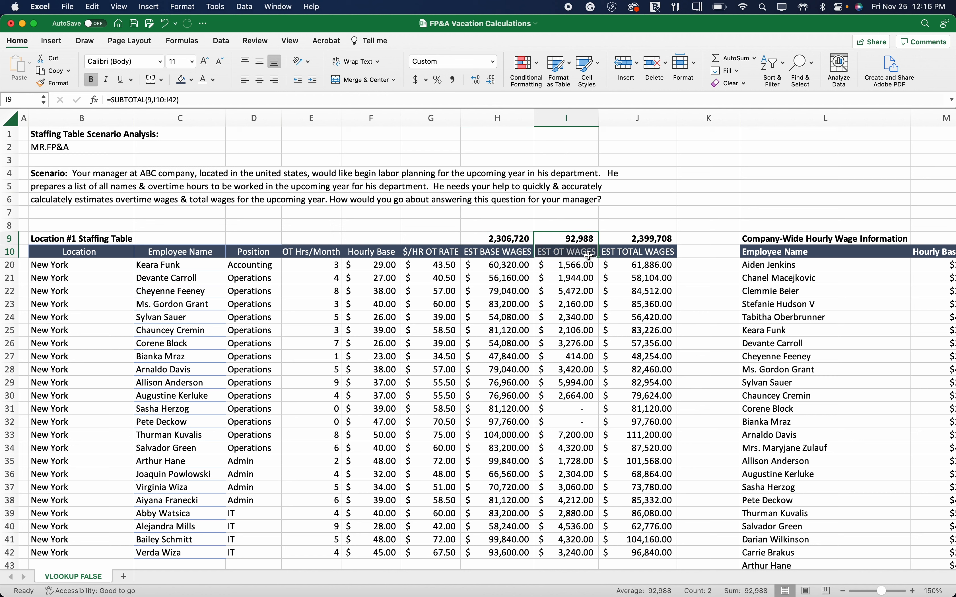
{"action": "left_click_drag", "start_coordinate": [642, 238], "coordinate": [640, 253]}
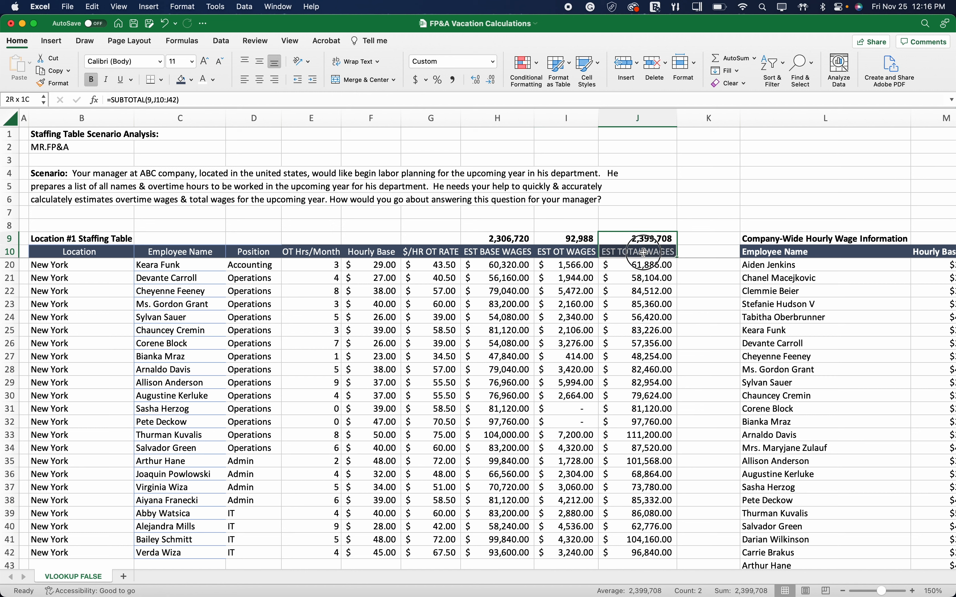